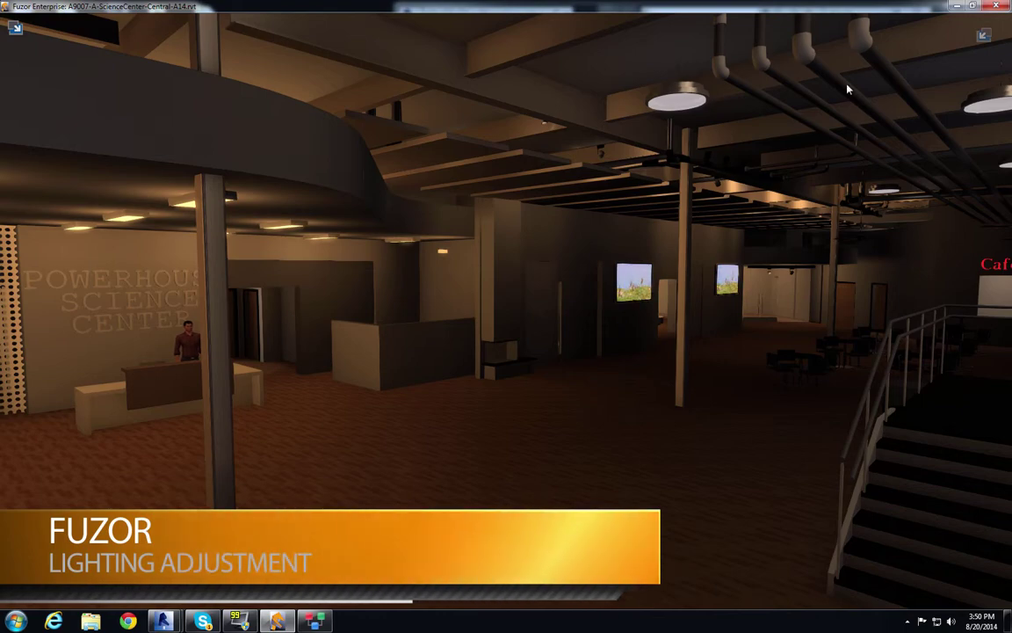
Select a linear ceiling light in the lobby near the reception desk and send it to Revit for editing
left_click_drag(592, 428, 59, 426)
key("d")
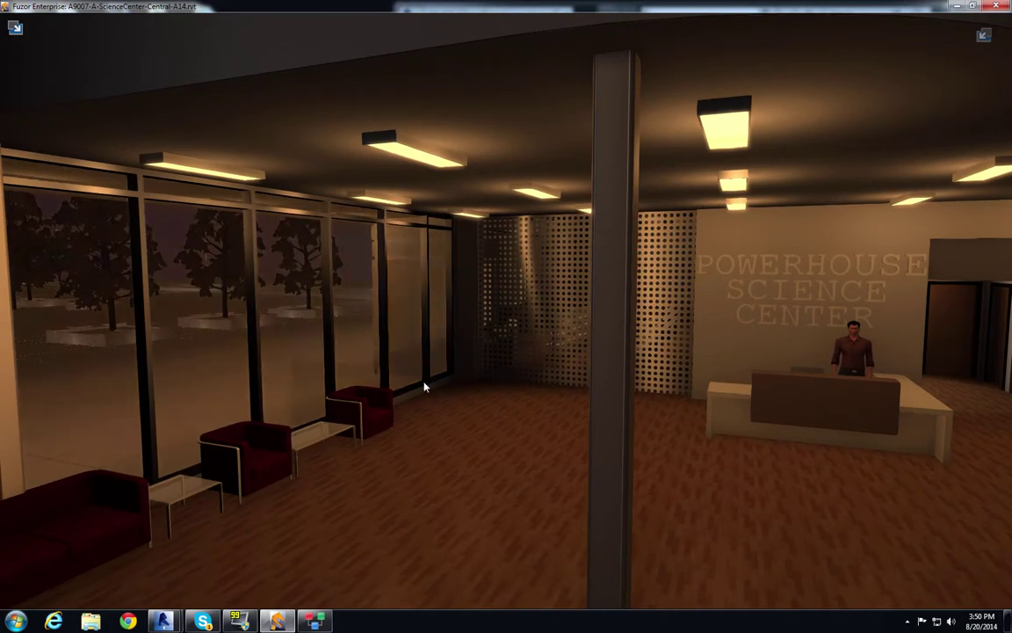
middle_click_drag(424, 386, 444, 364)
mouse_move(445, 369)
left_mouse_down()
mouse_move(999, 368)
mouse_move(462, 358)
left_mouse_up()
key("w")
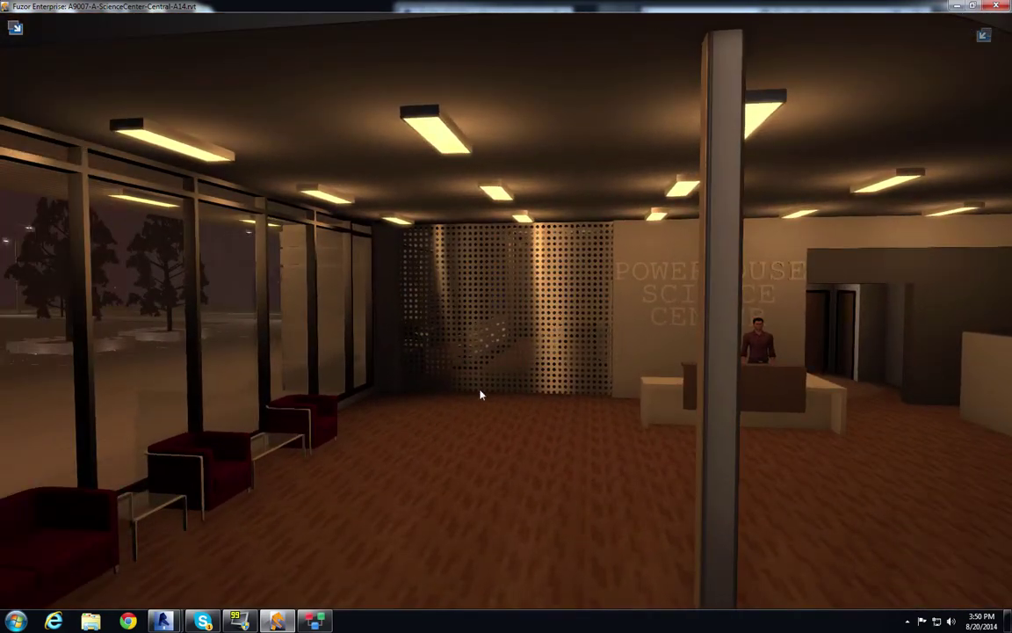
left_click_drag(481, 395, 515, 414)
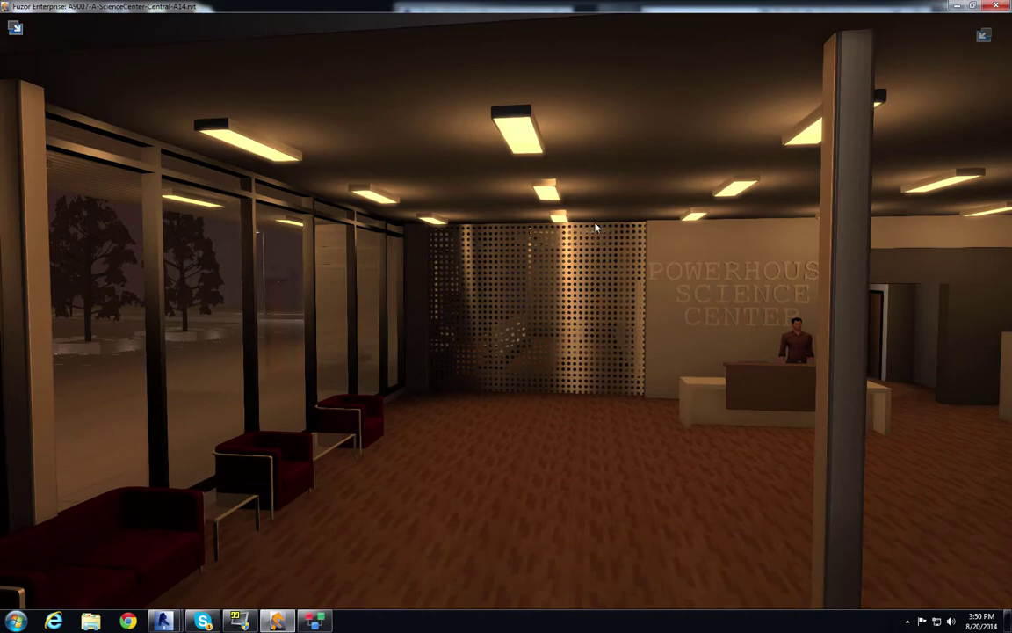
left_click_drag(549, 202, 515, 199)
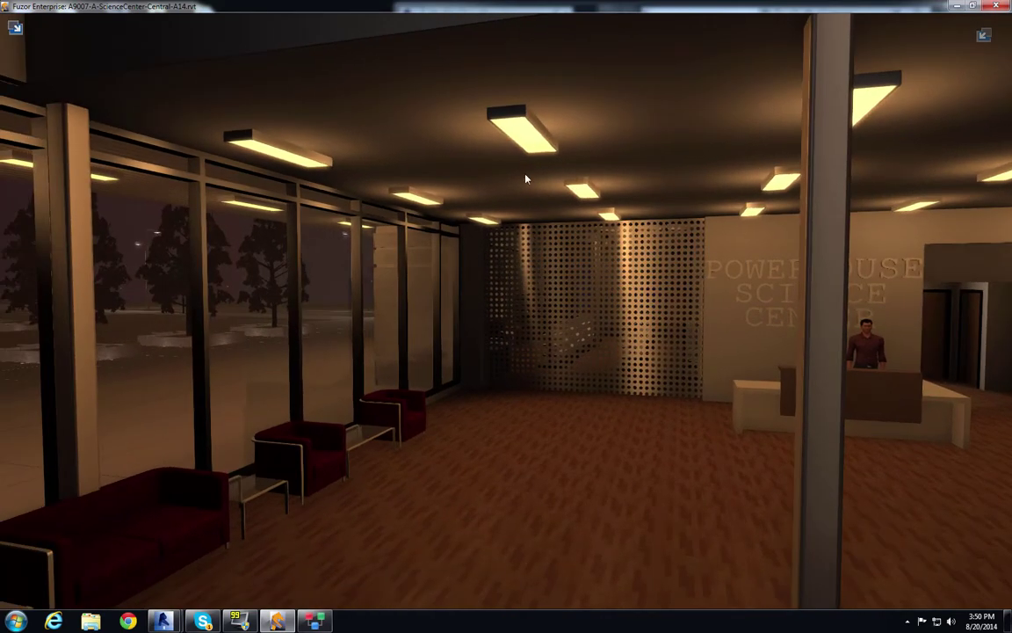
left_click_drag(507, 143, 567, 147)
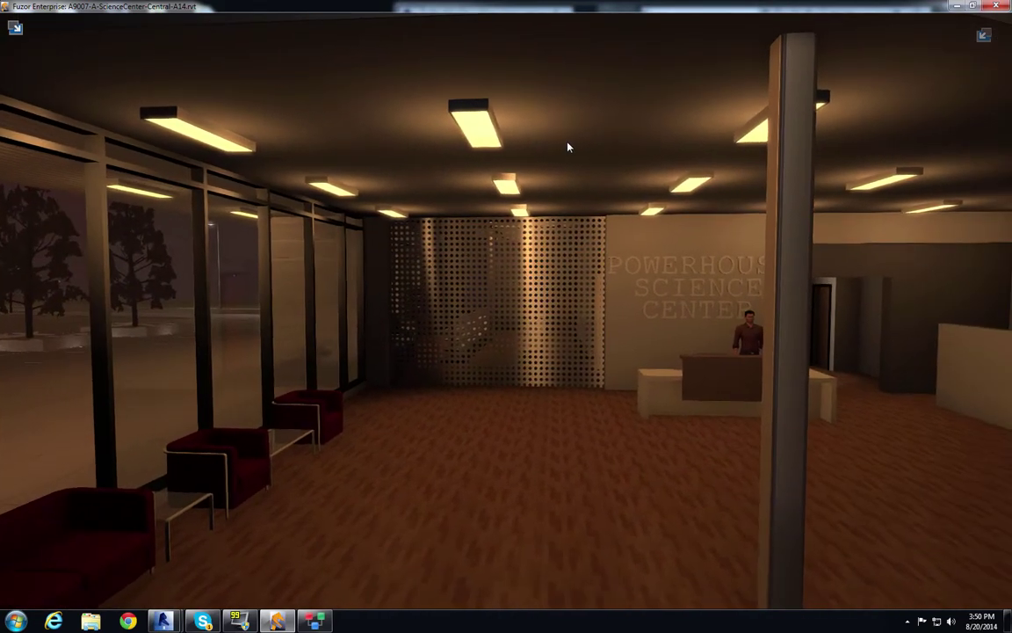
left_click(482, 136)
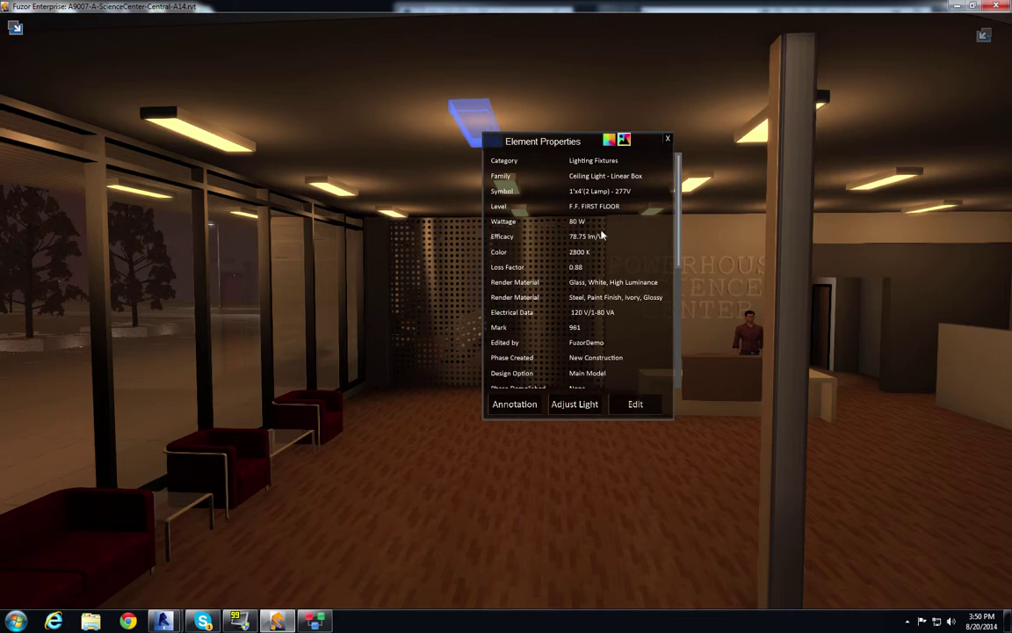
left_click(635, 410)
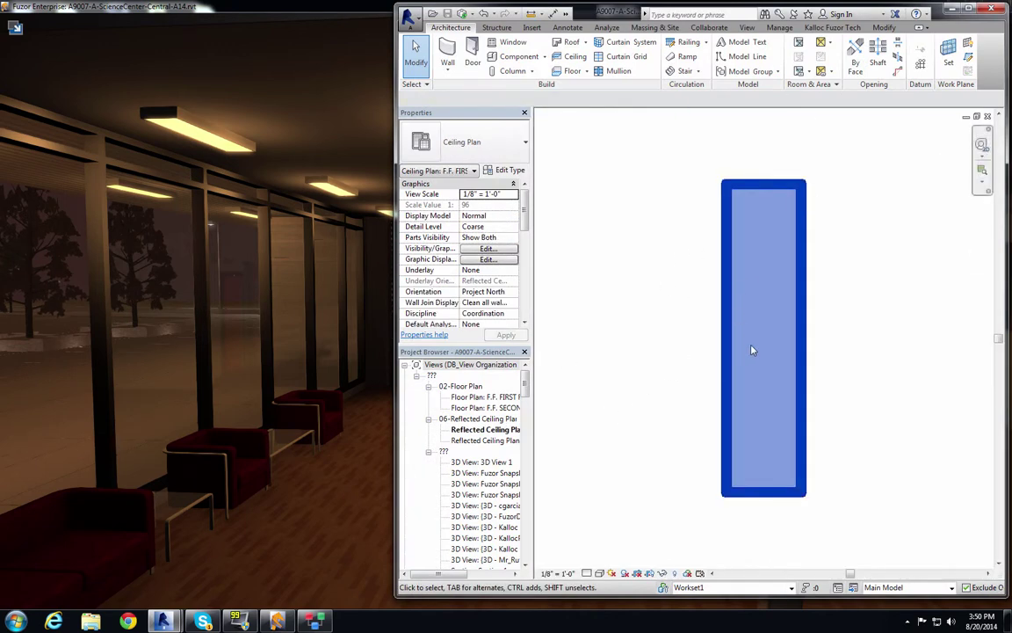
Select the highlighted linear box light in Revit's reflected ceiling plan and open its type properties
scroll(817, 328, "down", 3)
scroll(818, 328, "down", 2)
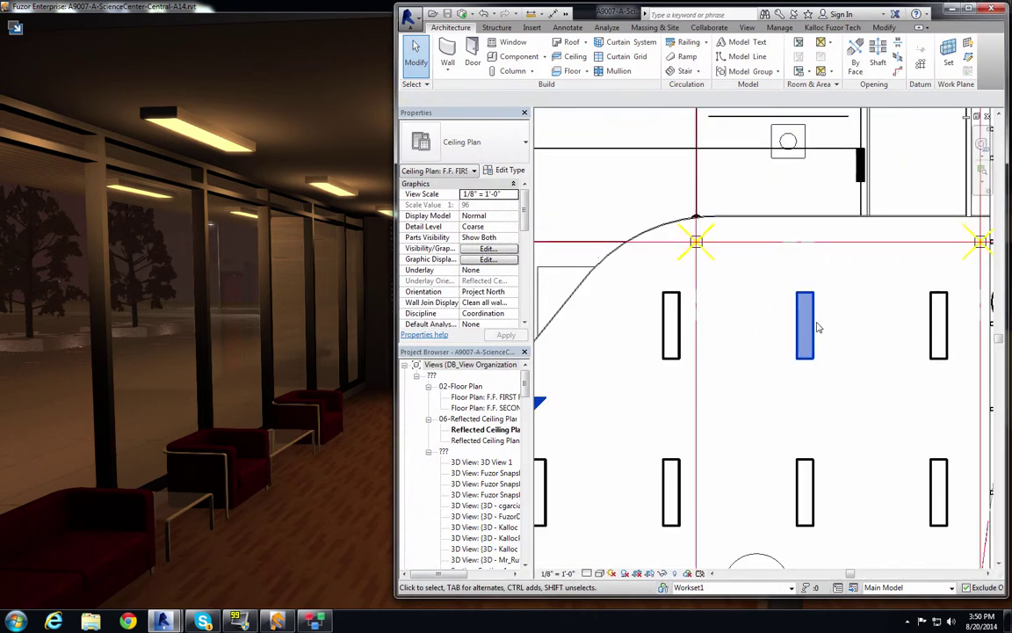
middle_click_drag(818, 327, 738, 306)
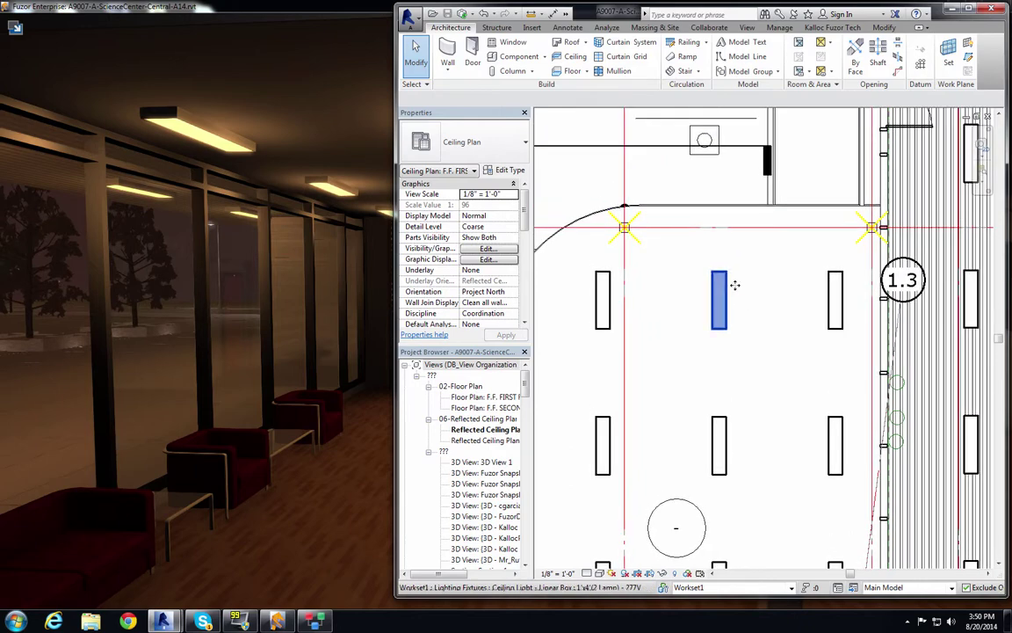
left_click(719, 301)
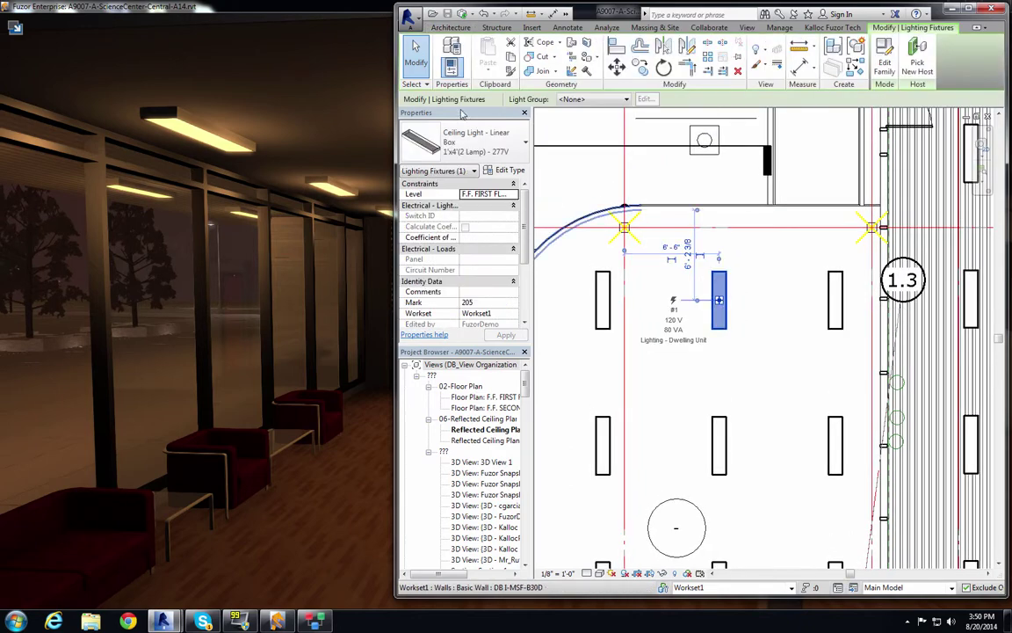
left_click(507, 170)
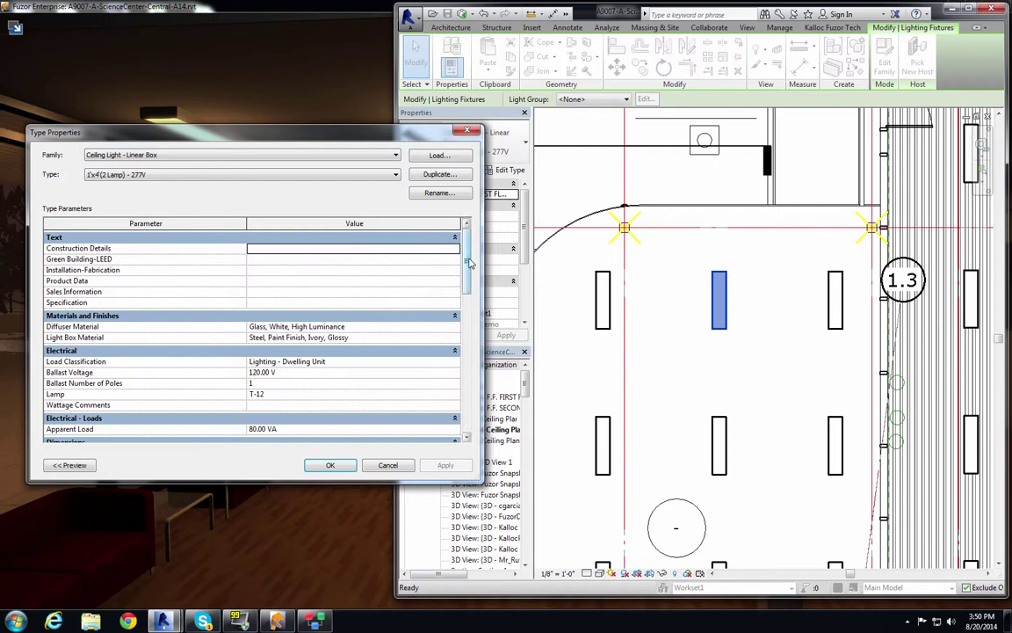
Set the linear light type's initial color to the D65 Reference White preset, then switch back to Fuzor and dismiss the element properties
left_click_drag(467, 264, 468, 450)
left_click(376, 293)
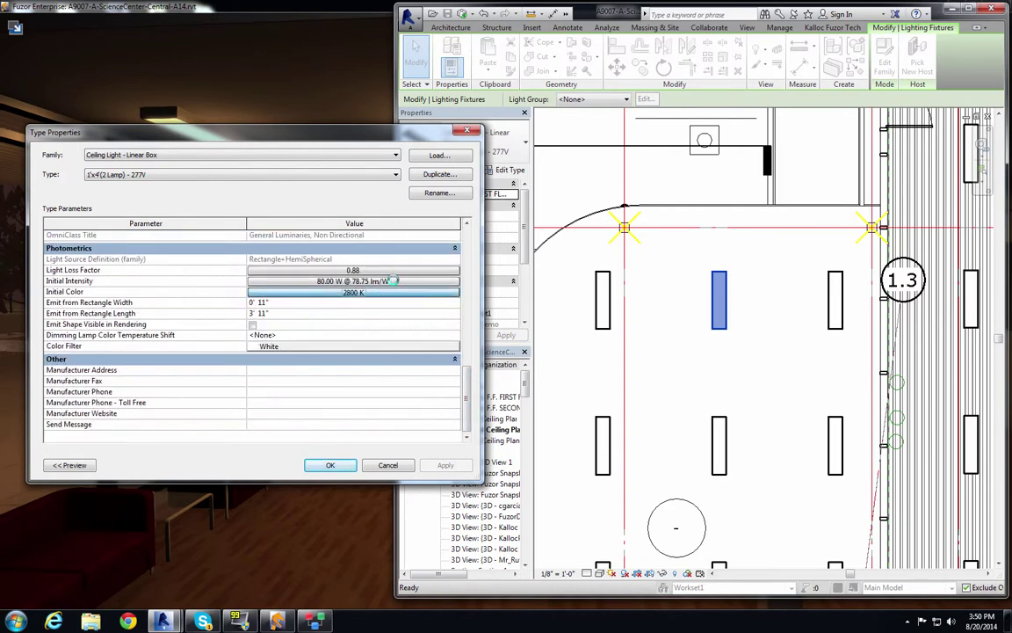
left_click(290, 343)
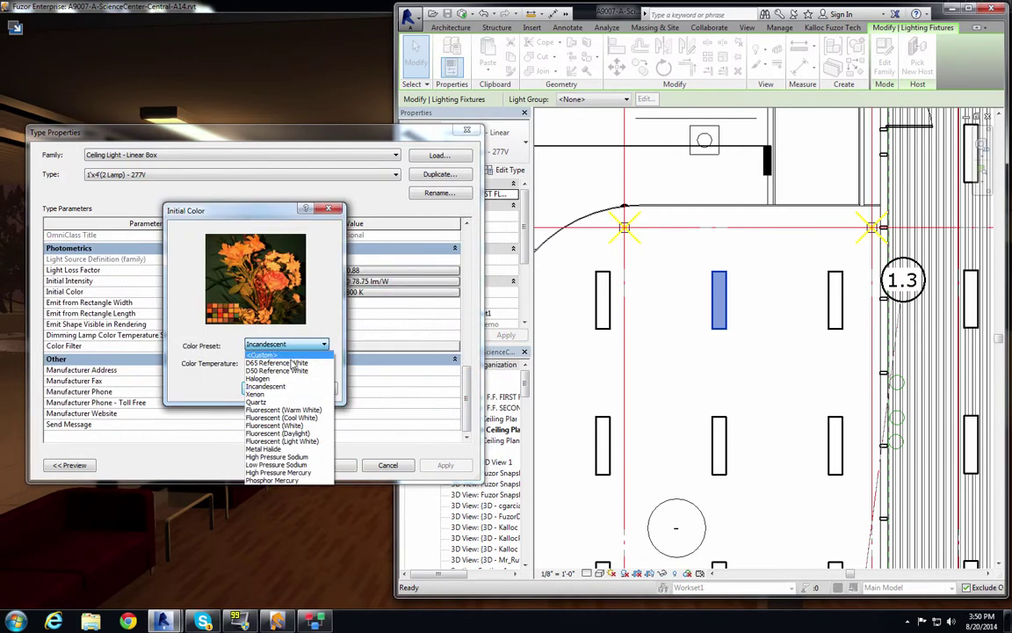
left_click(293, 362)
left_click(264, 388)
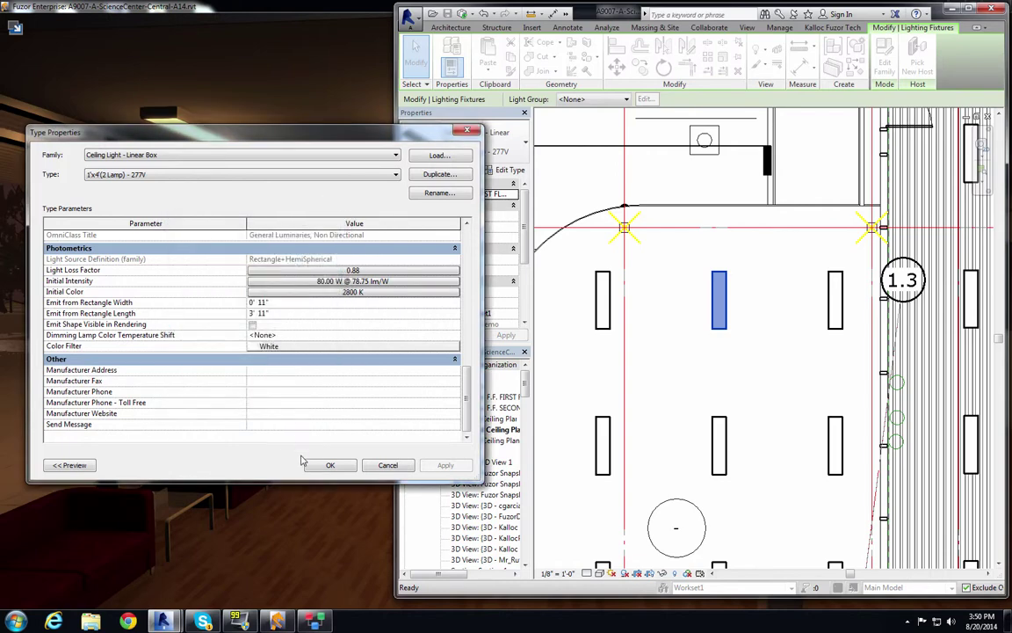
left_click(330, 465)
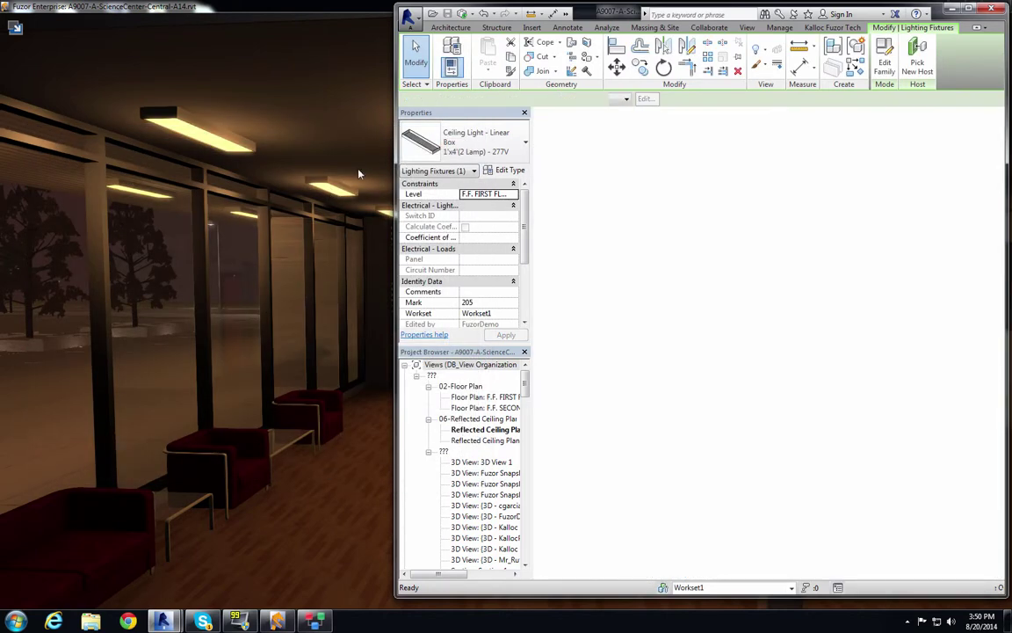
left_click(376, 5)
left_click(668, 141)
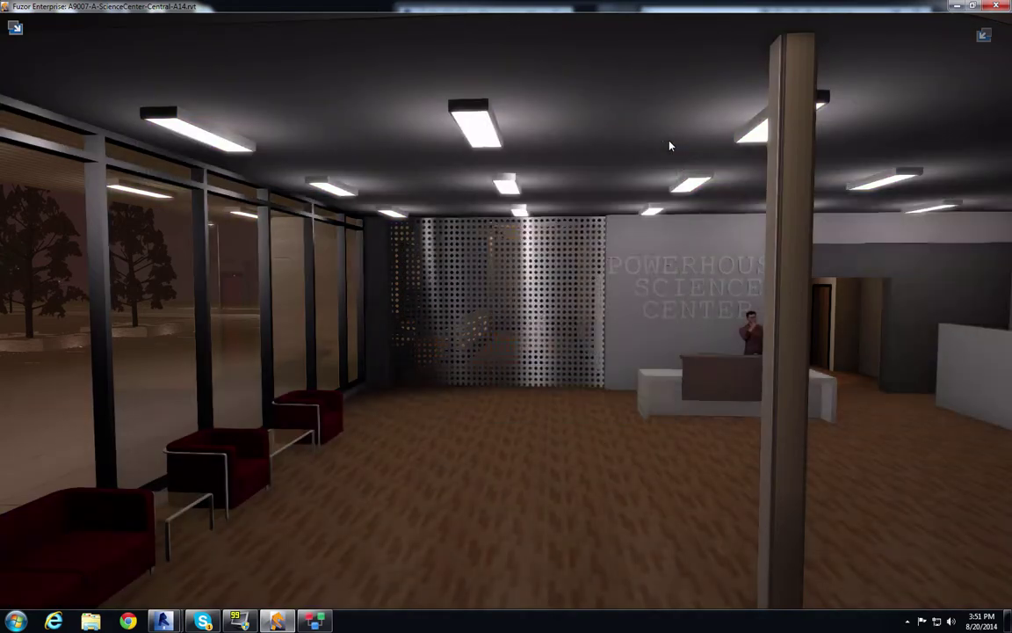
Select the nearest round pendant light in the café area and open its light adjustment controls
left_click_drag(339, 363, 152, 351)
key("d")
left_click_drag(324, 354, 844, 300)
key("w")
left_click_drag(765, 278, 744, 148)
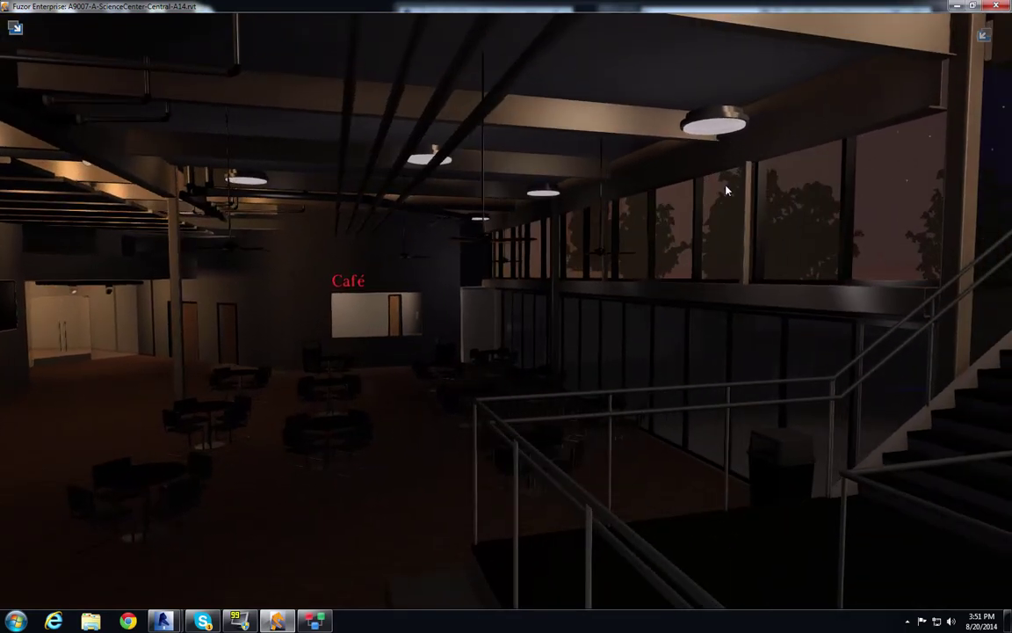
left_click(717, 124)
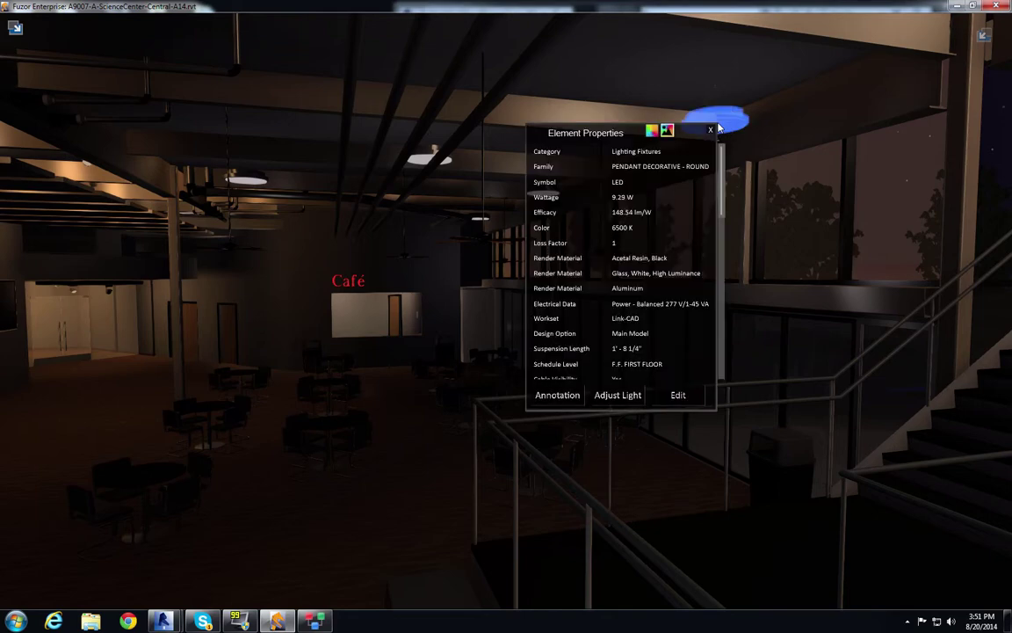
left_click(613, 397)
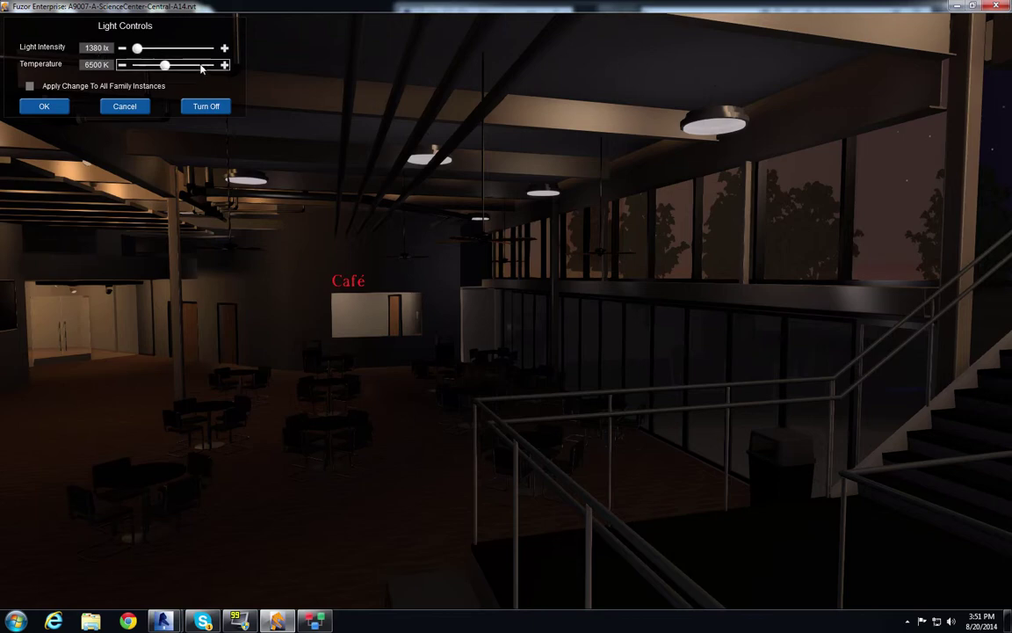
Set the pendant's light intensity to 6892 lx and temperature to 3720 K, applied to all family instances, and accept the changes
left_click_drag(138, 51, 163, 55)
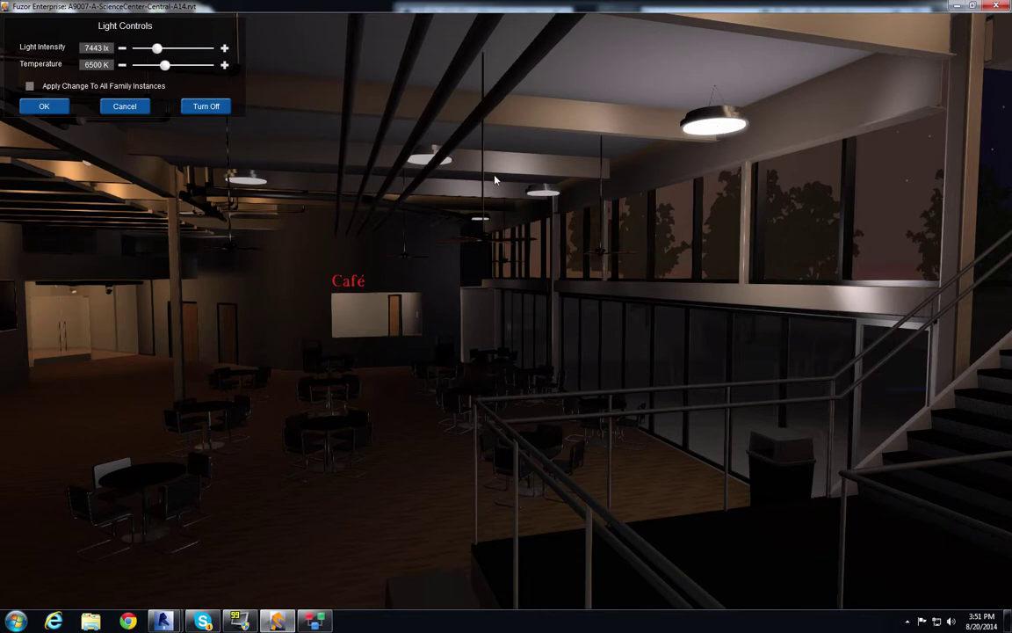
left_click(29, 86)
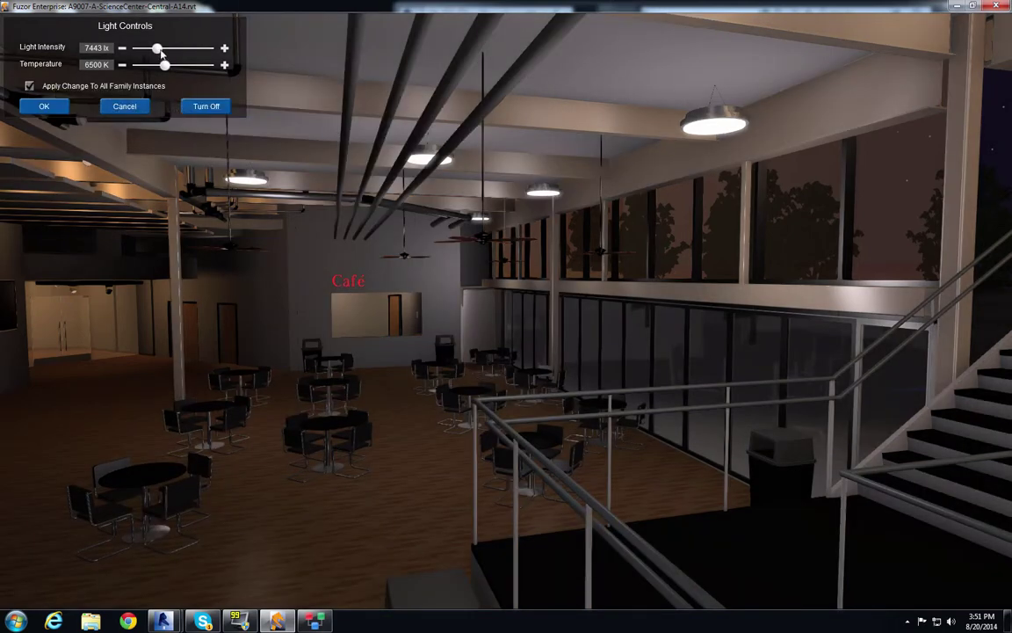
mouse_move(159, 53)
left_mouse_down()
mouse_move(149, 51)
mouse_move(144, 65)
mouse_move(152, 67)
left_mouse_up()
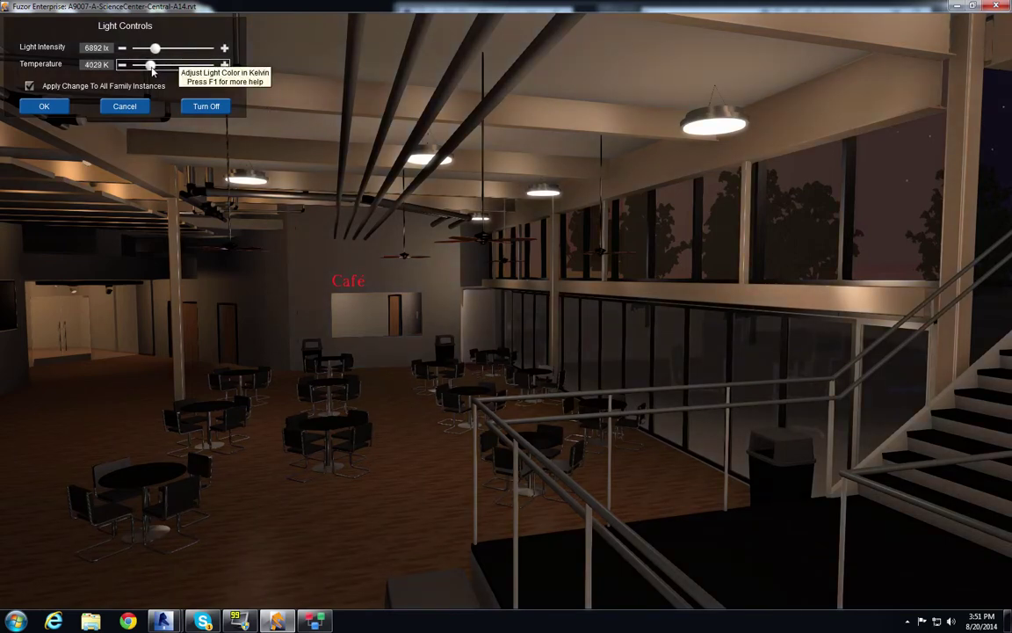
left_click_drag(151, 66, 148, 67)
middle_click_drag(414, 312, 479, 303)
left_click_drag(478, 304, 549, 285)
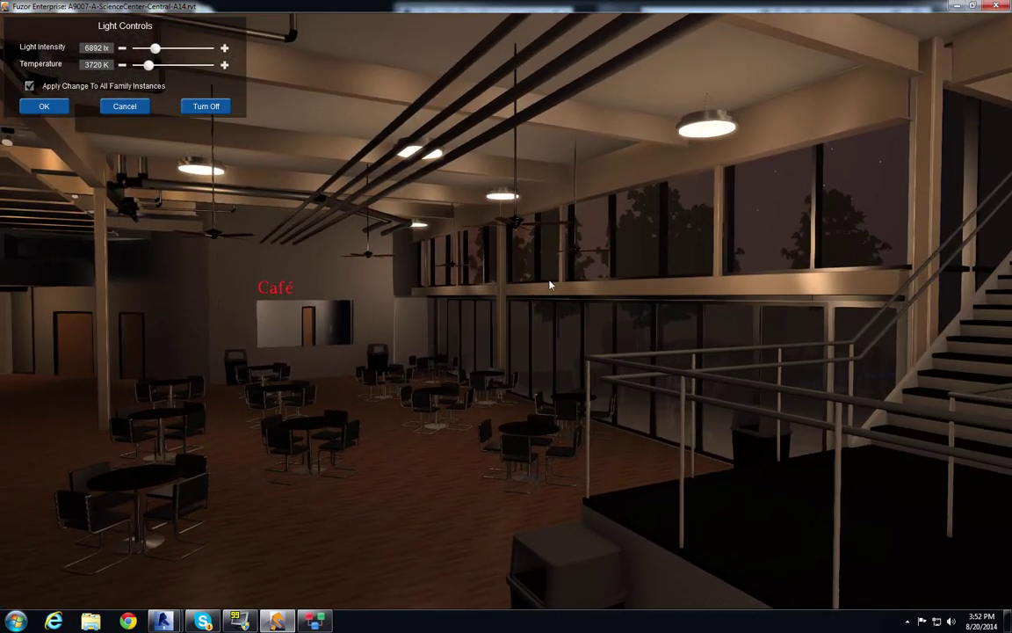
middle_click_drag(549, 284, 552, 269)
scroll(368, 290, "up", 2)
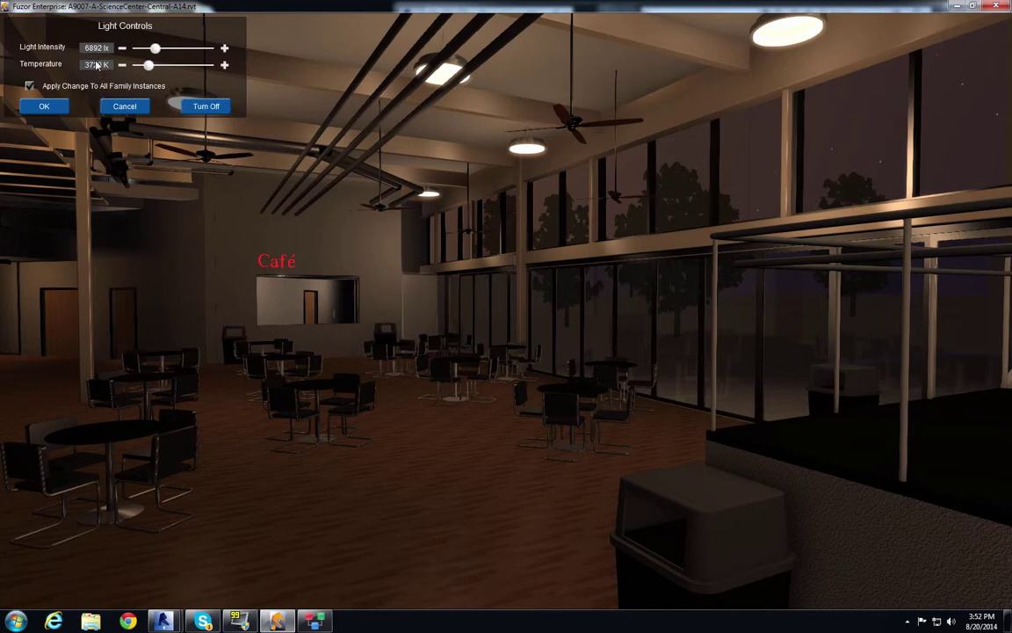
middle_click_drag(754, 185, 752, 194)
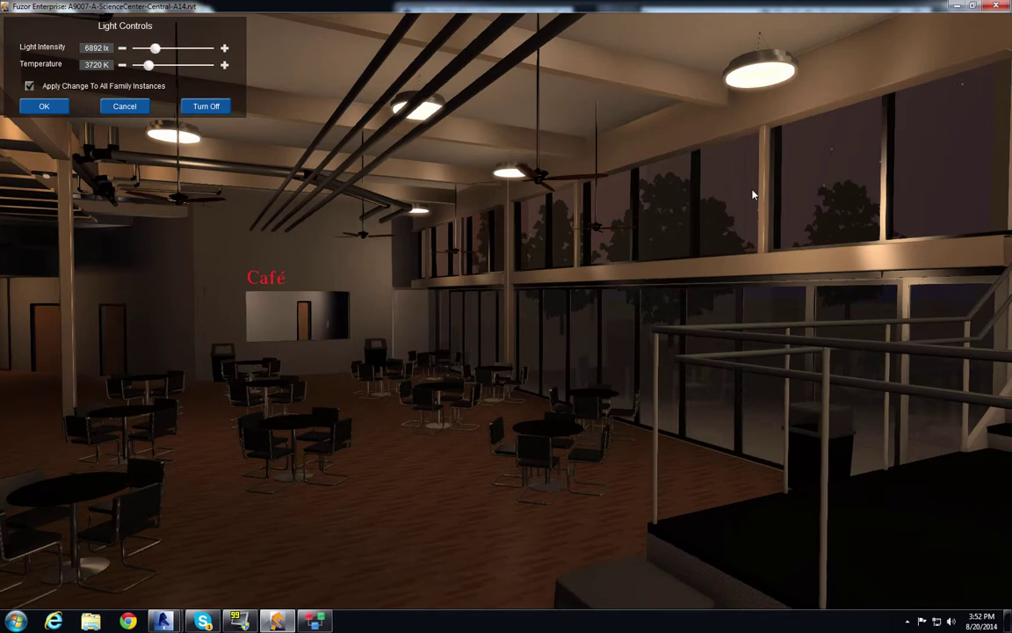
left_click(36, 111)
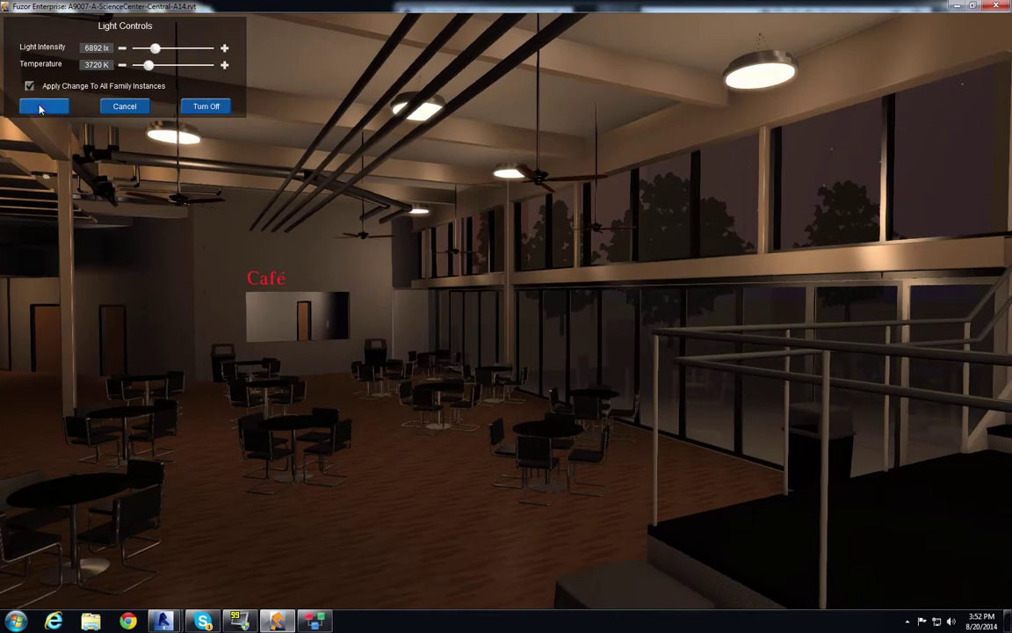
left_click(39, 107)
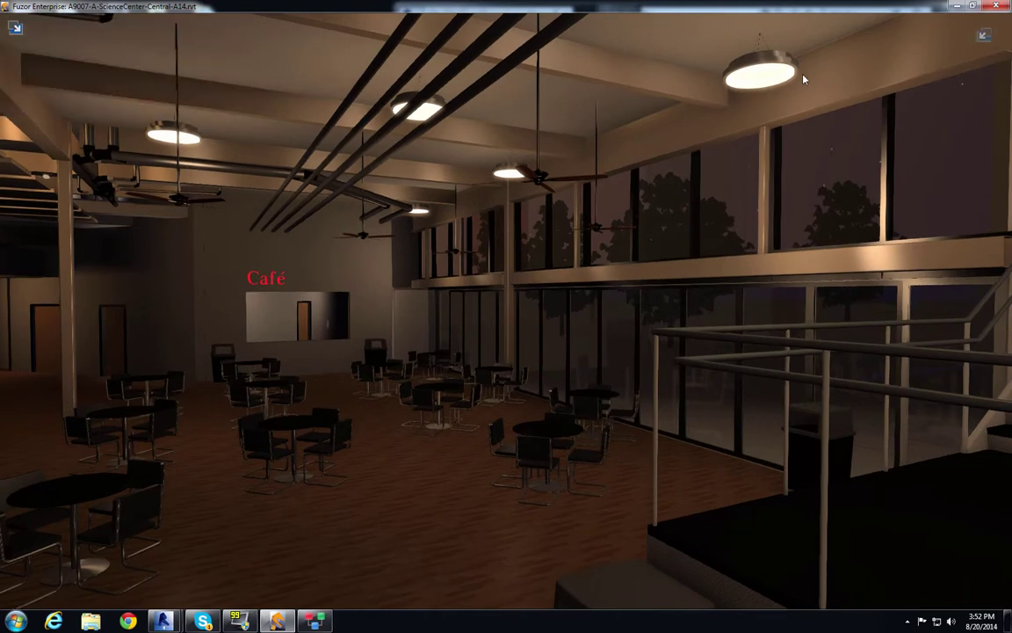
Select the nearest café pendant light, finish the previous edit in Revit, and bring up the pendant fixture in the ceiling plan
left_click(752, 82)
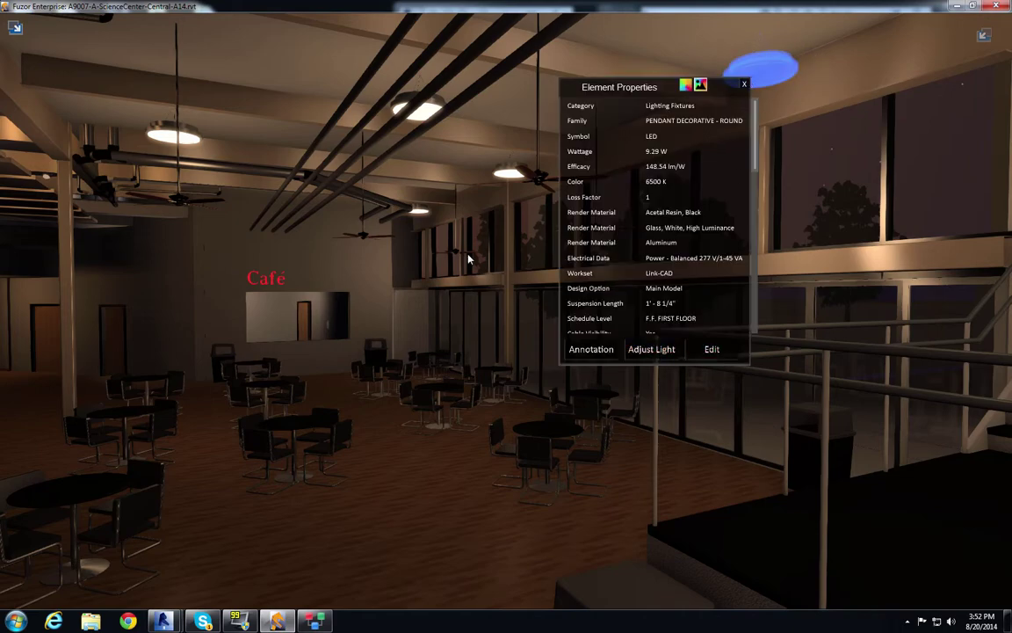
key("alt+Tab")
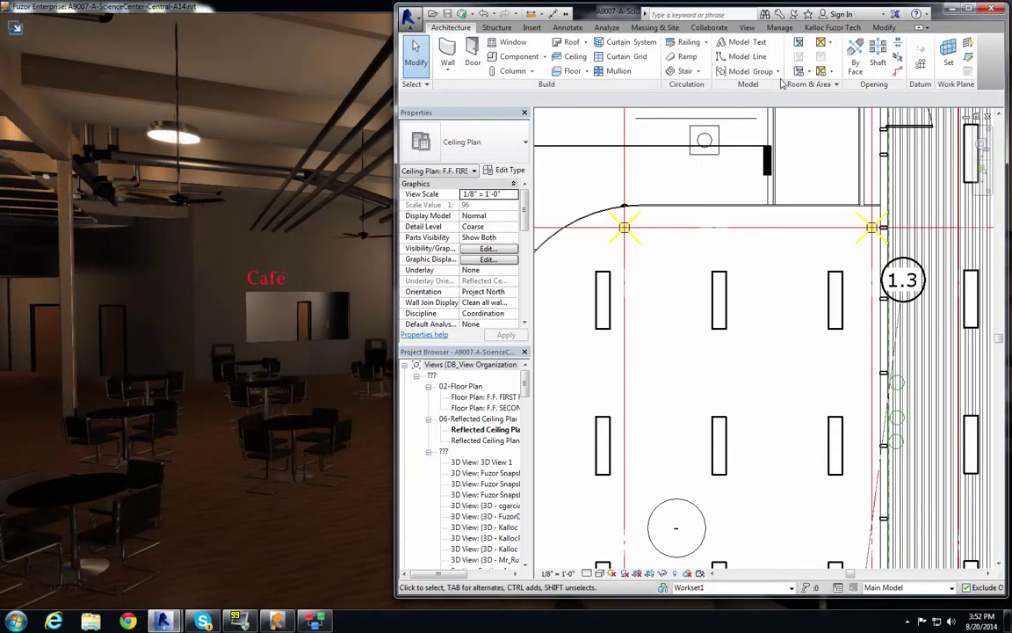
left_click(833, 27)
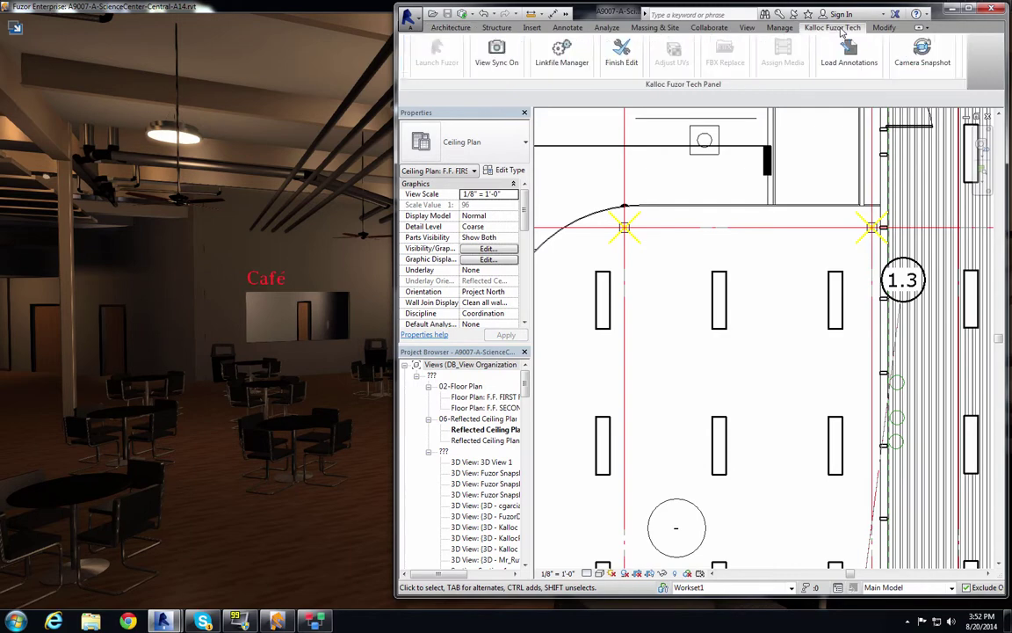
left_click(622, 54)
left_click(624, 55)
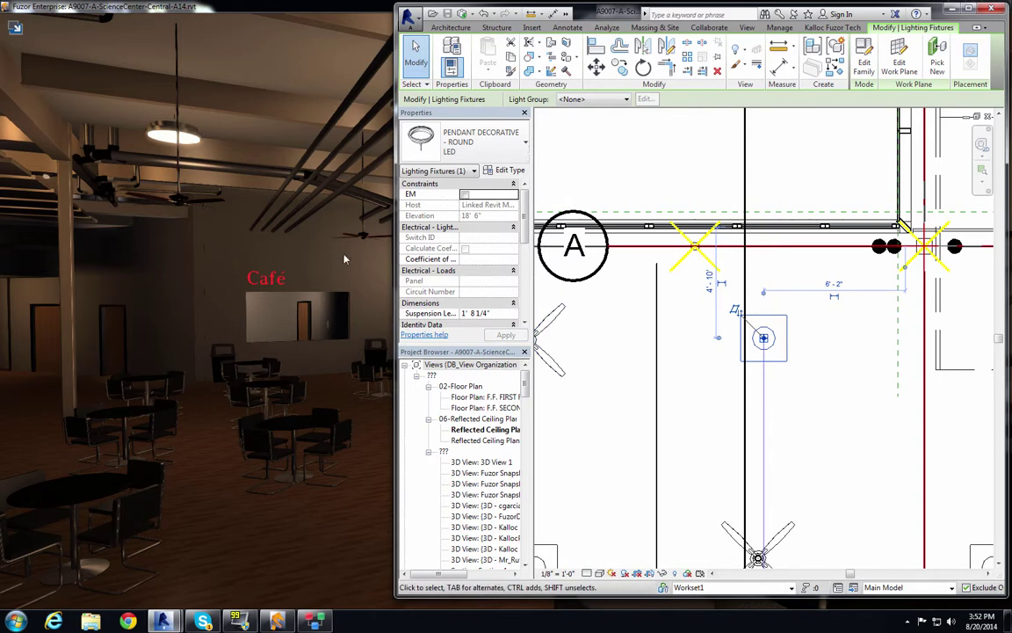
Open the round pendant's type properties in Revit, then switch to Fuzor and bring up the selected pendant's light adjustment controls for reference
left_click(503, 171)
scroll(472, 256, "down", 10)
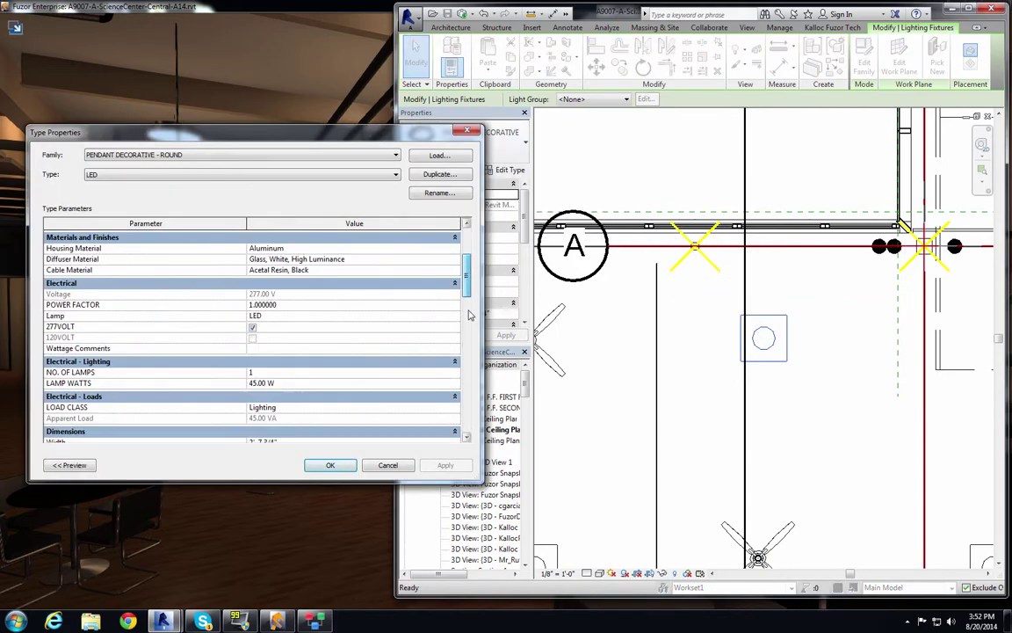
scroll(467, 439, "up", 10)
left_click(266, 8)
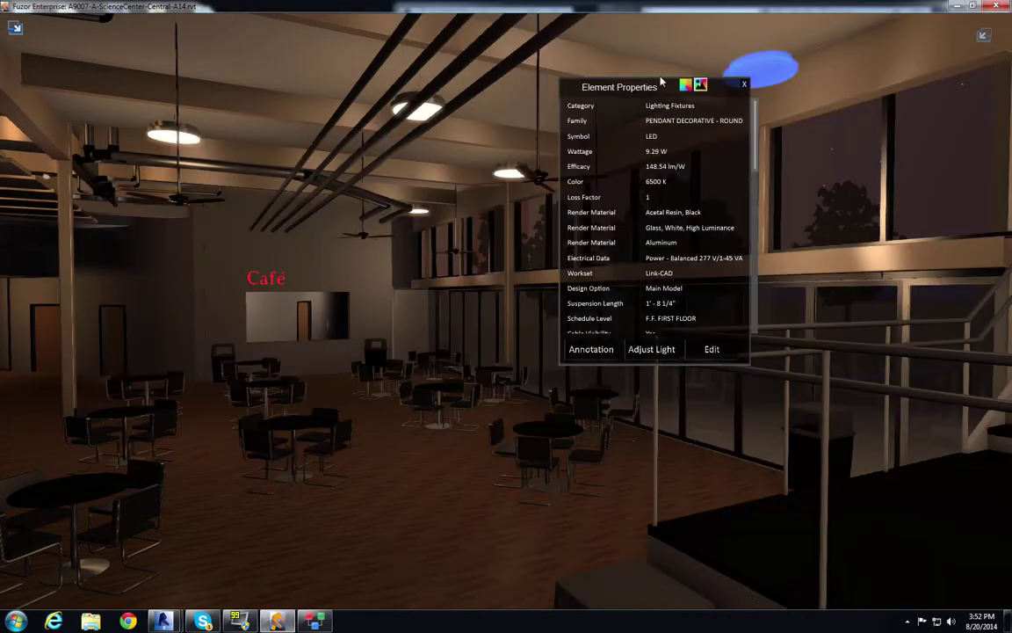
left_click(651, 349)
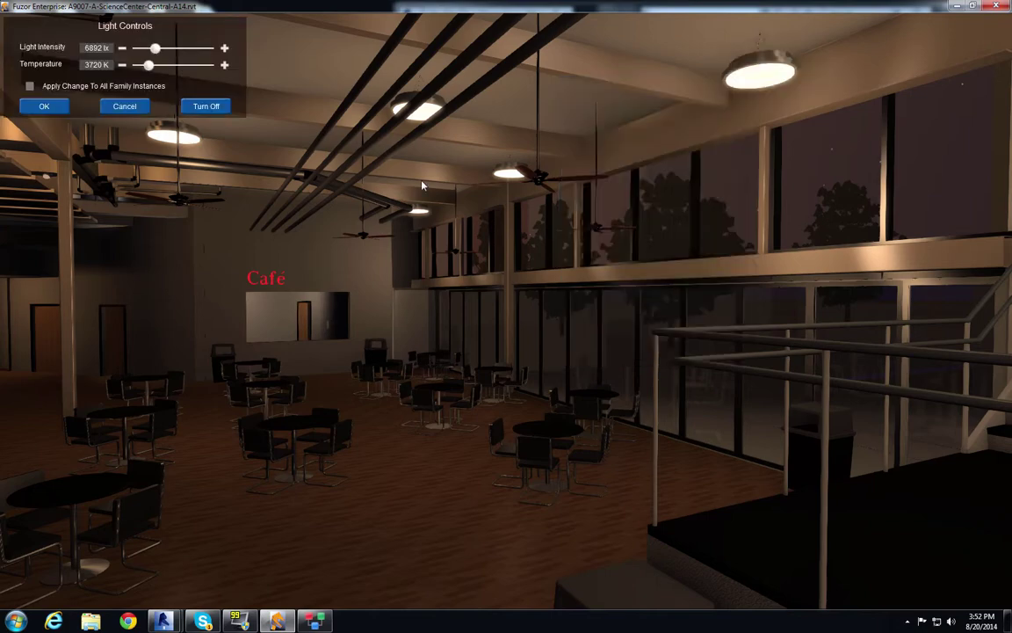
Switch back to Revit and set the pendant type's initial intensity to a luminous flux of 6892 lm
key("alt+Tab")
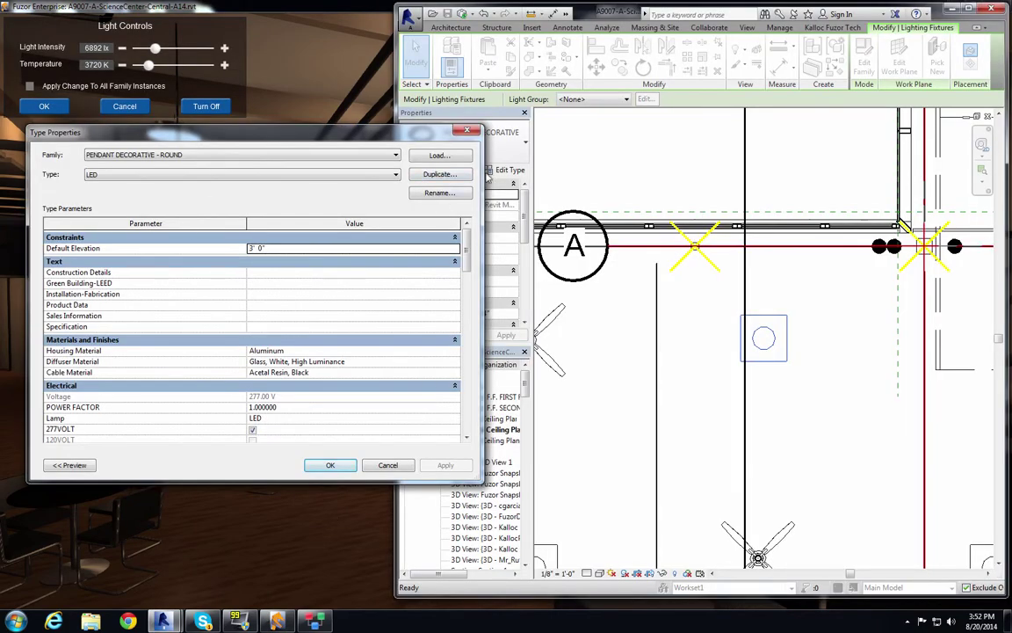
scroll(468, 261, "down", 10)
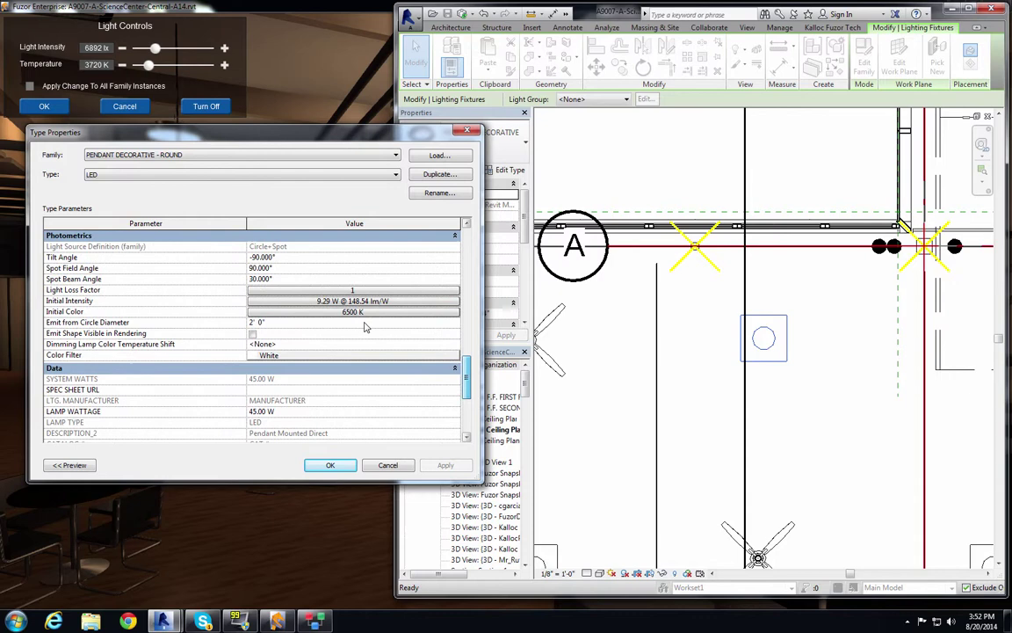
left_click(364, 301)
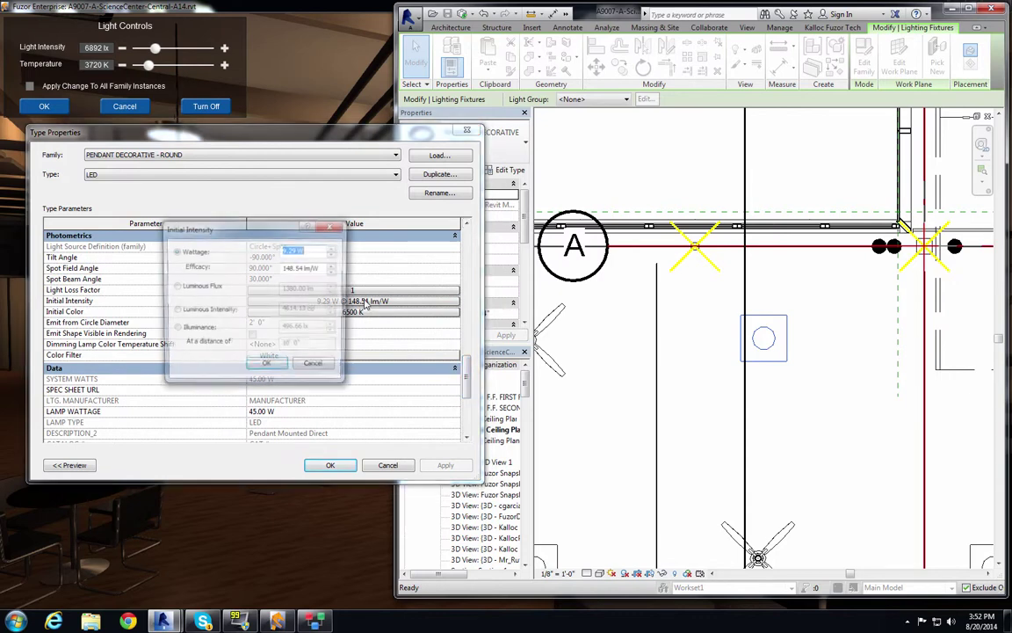
left_click(176, 287)
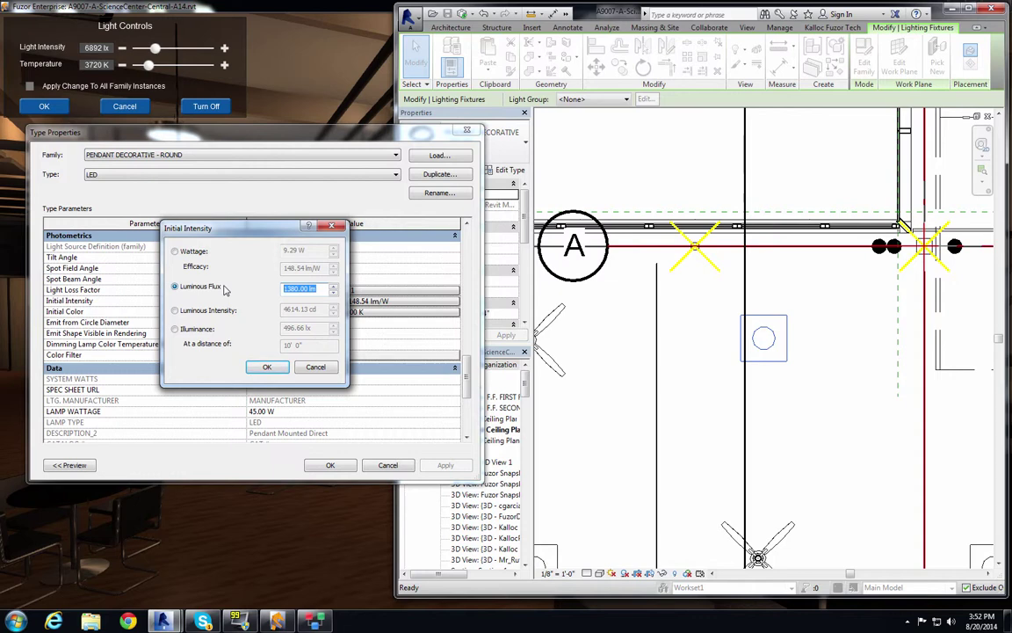
type("6892")
key("Return")
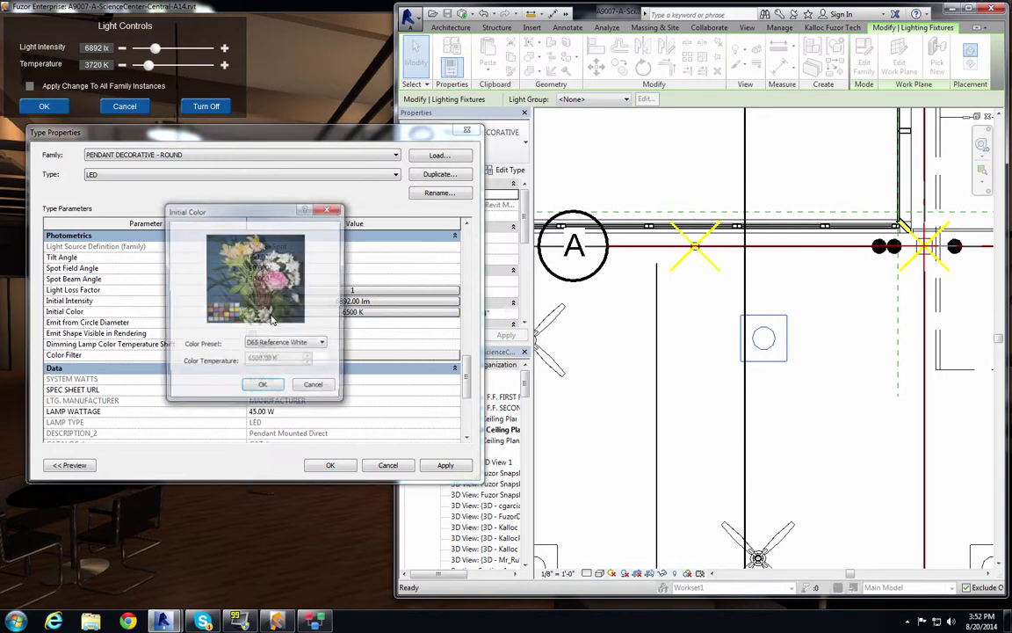
Set the pendant type's initial color to a custom color temperature of 3720 K and accept the type properties
left_click(294, 350)
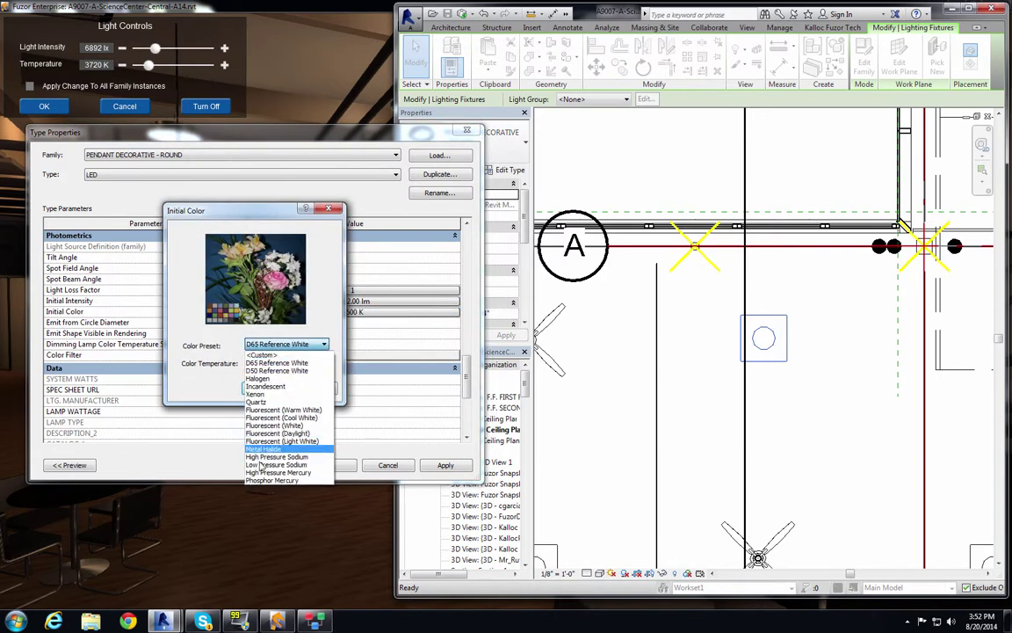
left_click(311, 356)
left_click_drag(303, 360, 210, 369)
type("3720")
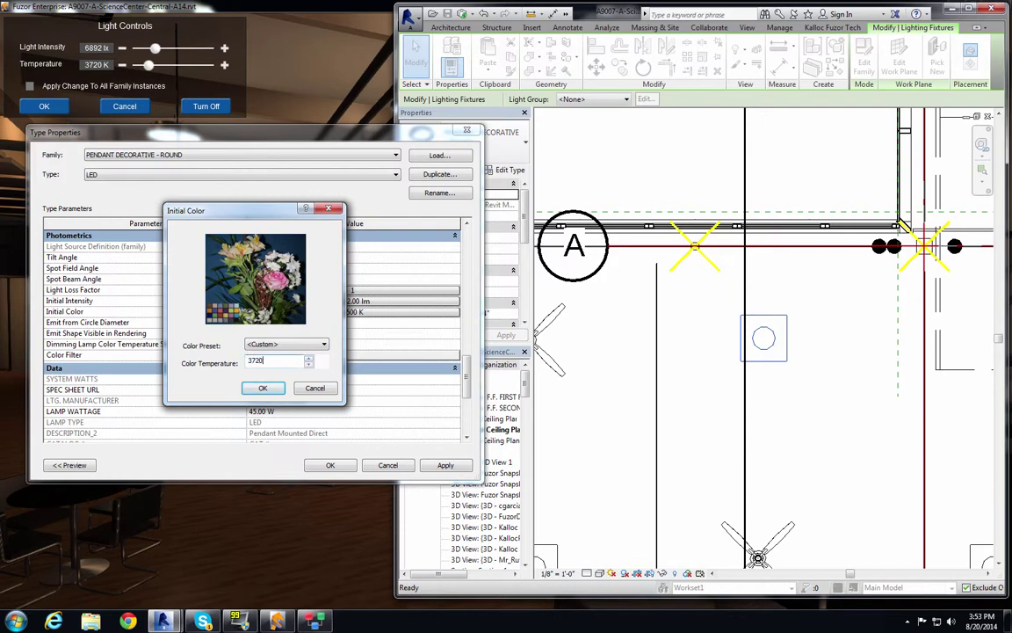
key("Return")
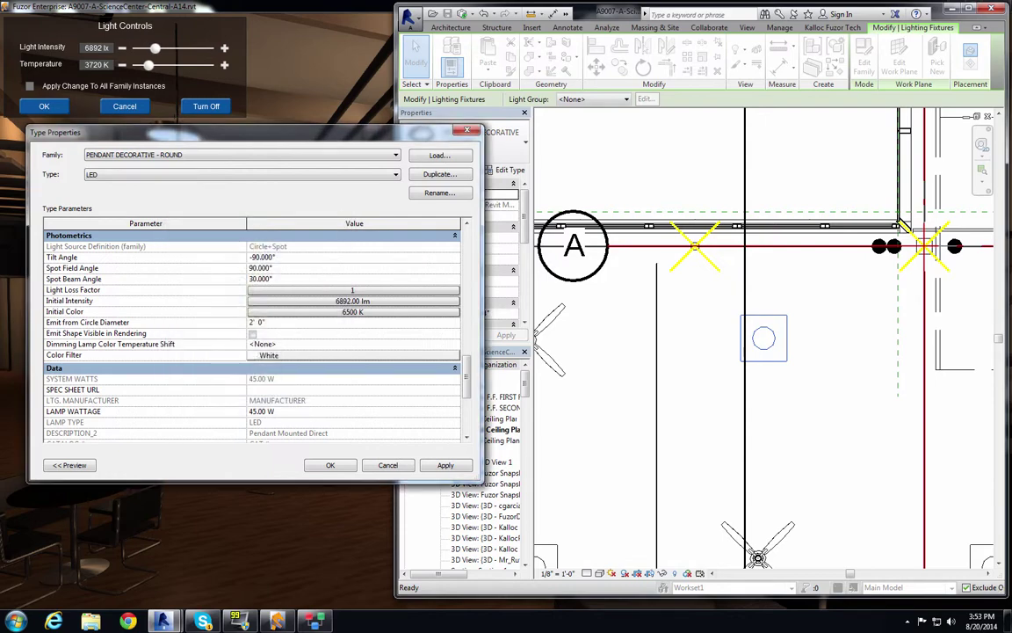
left_click(330, 466)
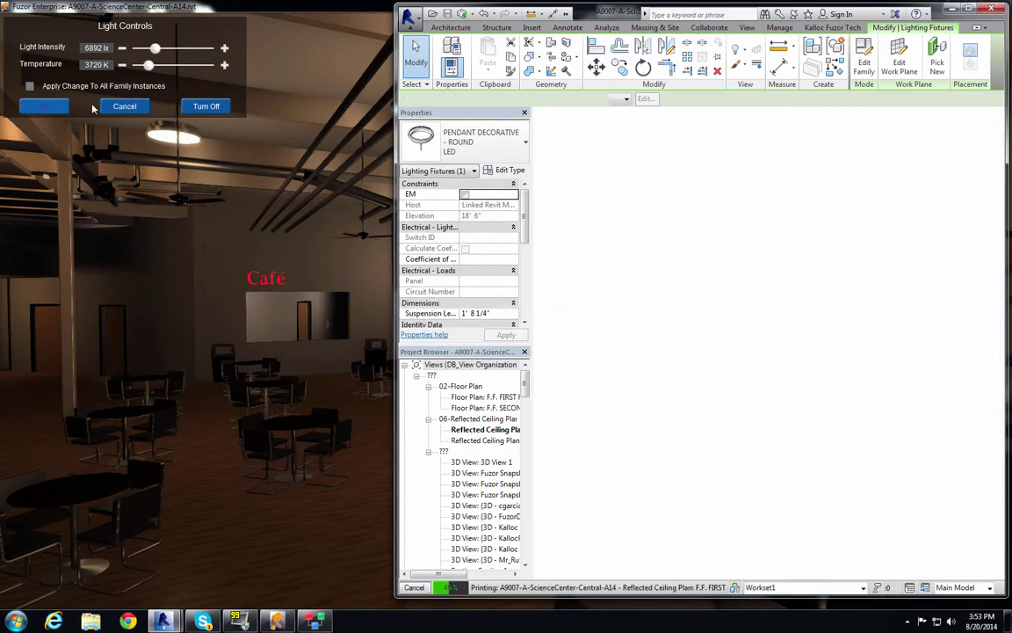
Return to Fuzor, accept the pendant's light controls, and look over the café lighting
left_click(338, 330)
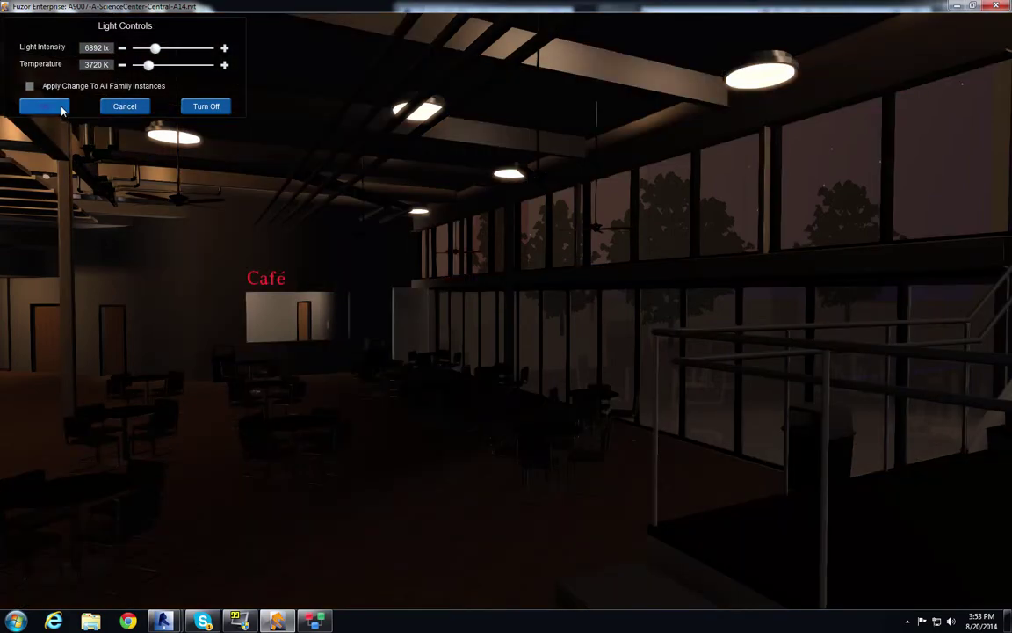
left_click(51, 104)
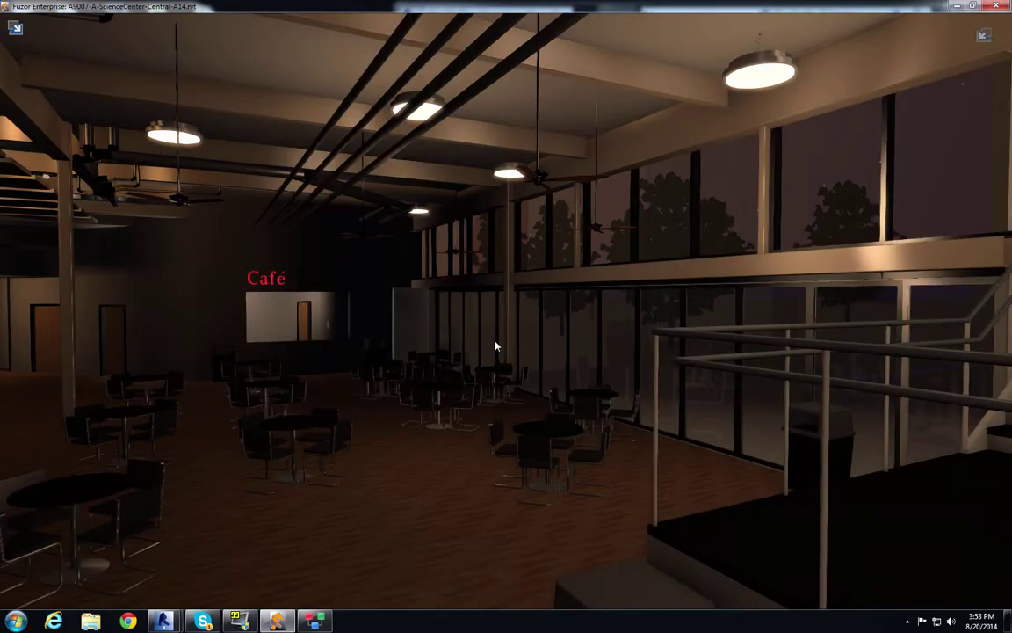
left_click_drag(450, 262, 538, 237)
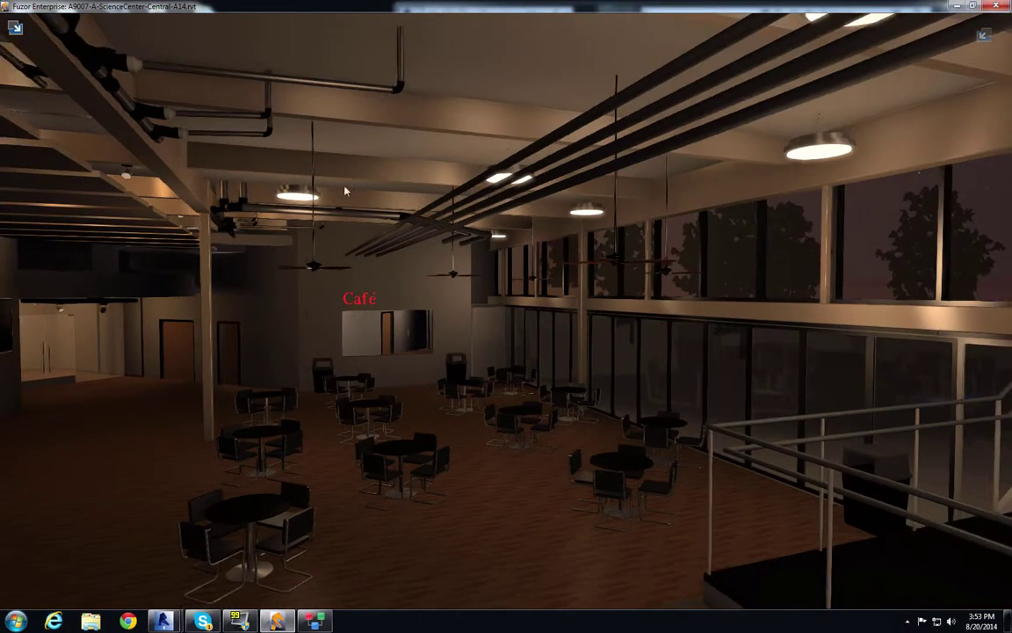